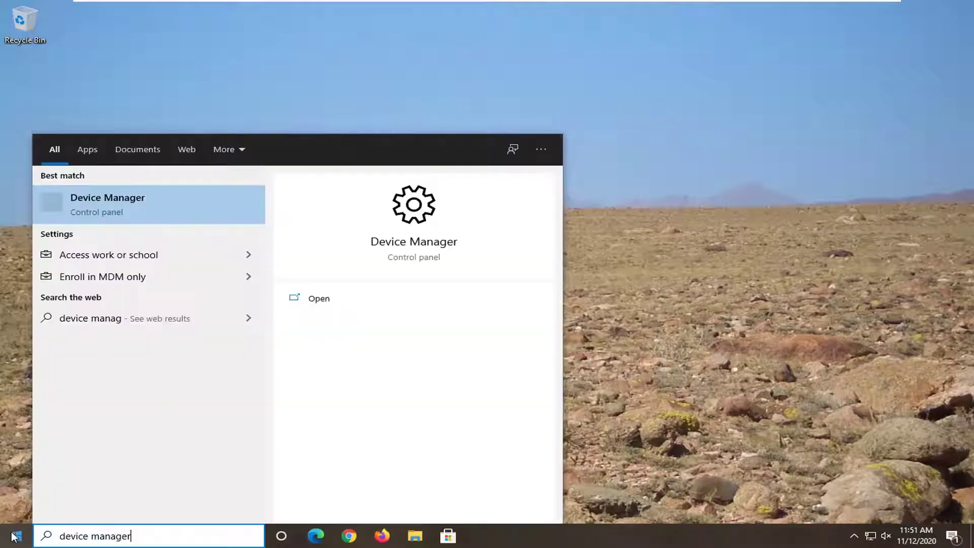
Launch Device Manager and enable Show hidden devices in the View menu.
click(84, 199)
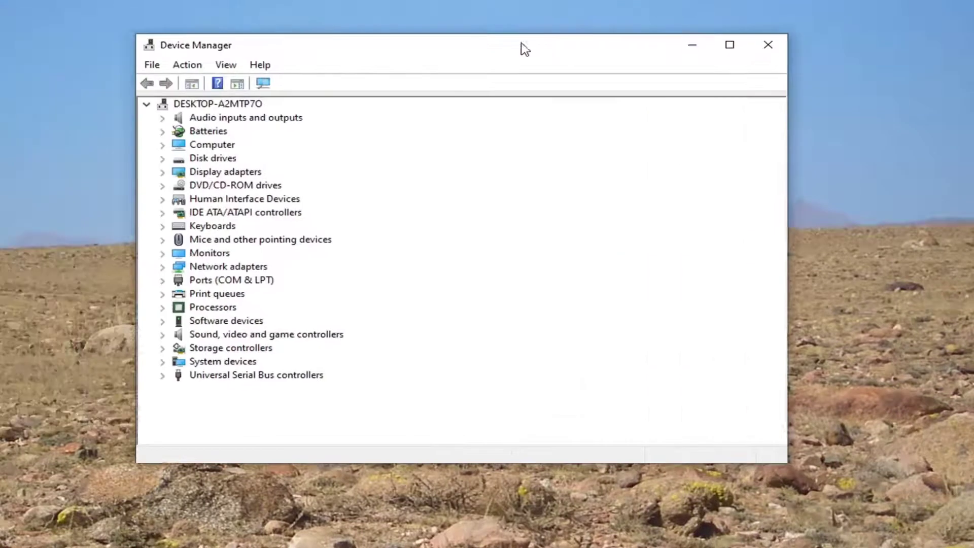
drag(522, 47, 564, 47)
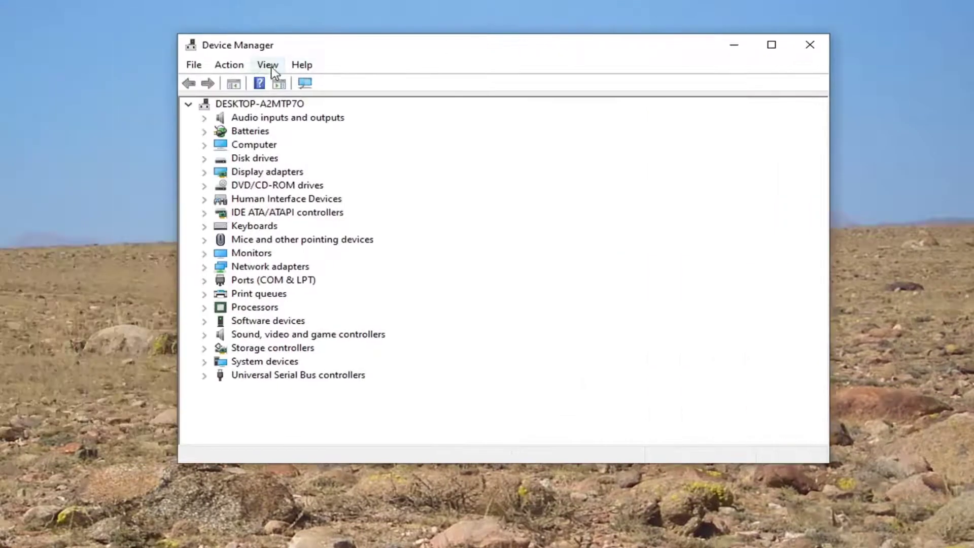
click(271, 66)
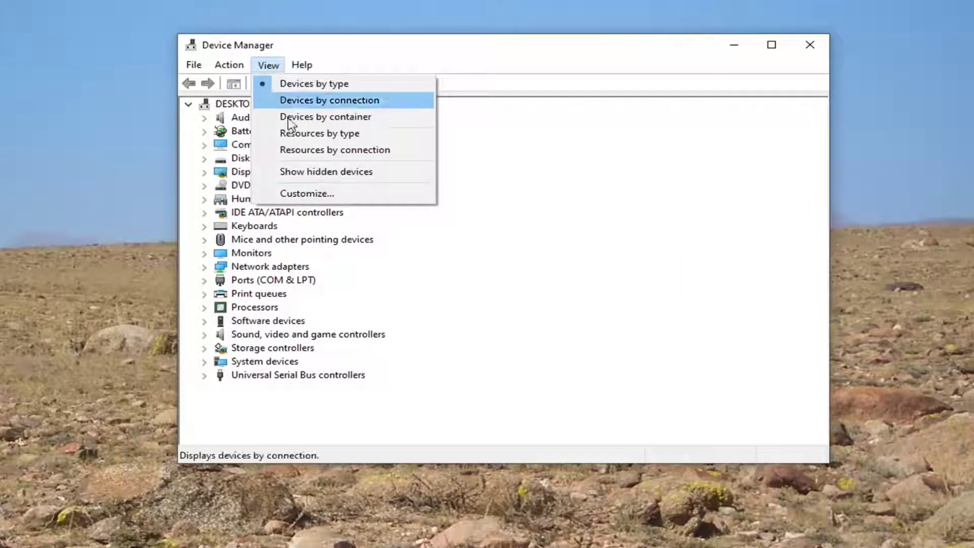
click(278, 174)
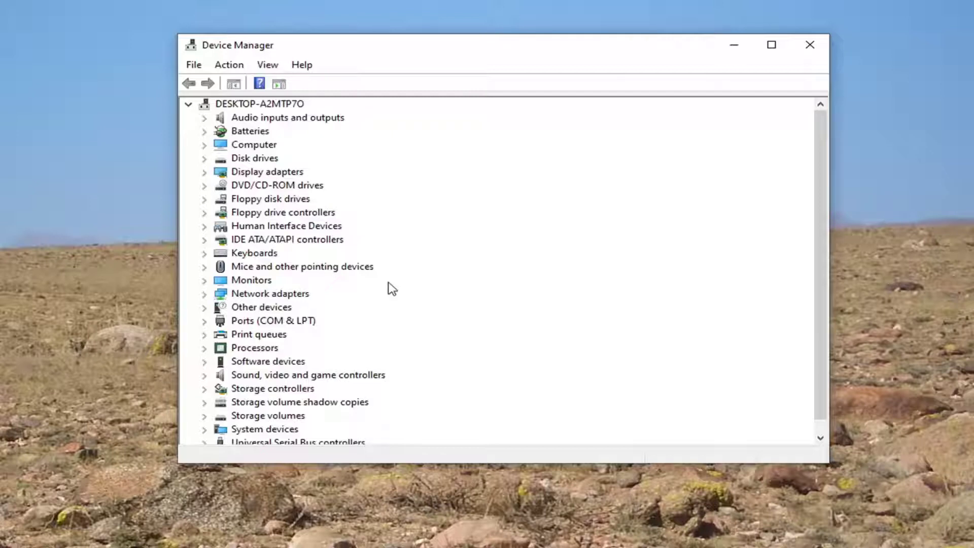
Expand the Network adapters category and verify hidden devices remain shown.
double_click(270, 297)
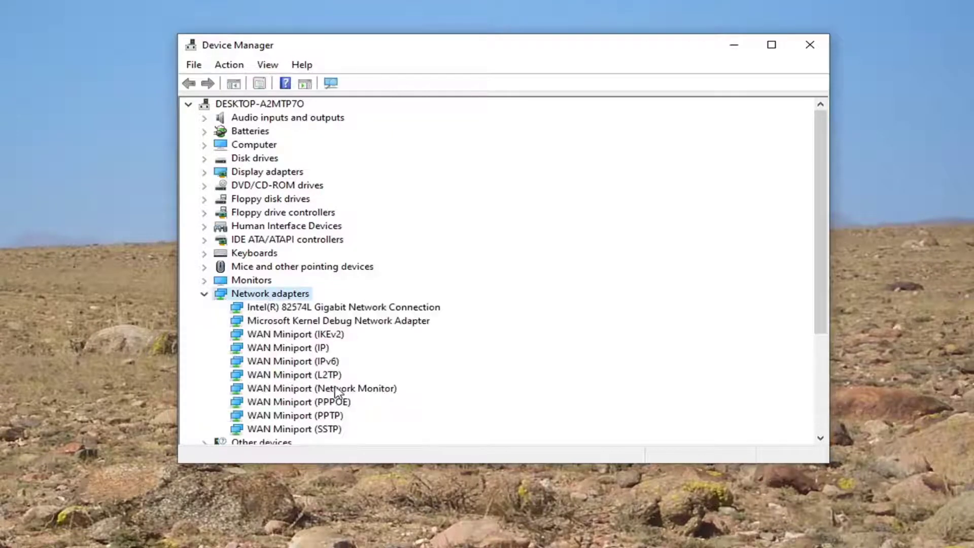
scroll(338, 353, down, 1)
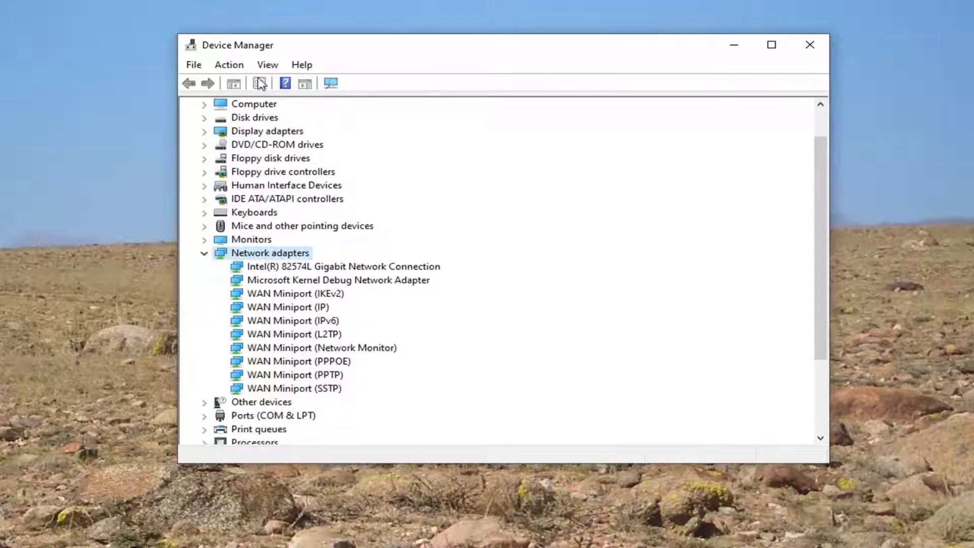
click(268, 65)
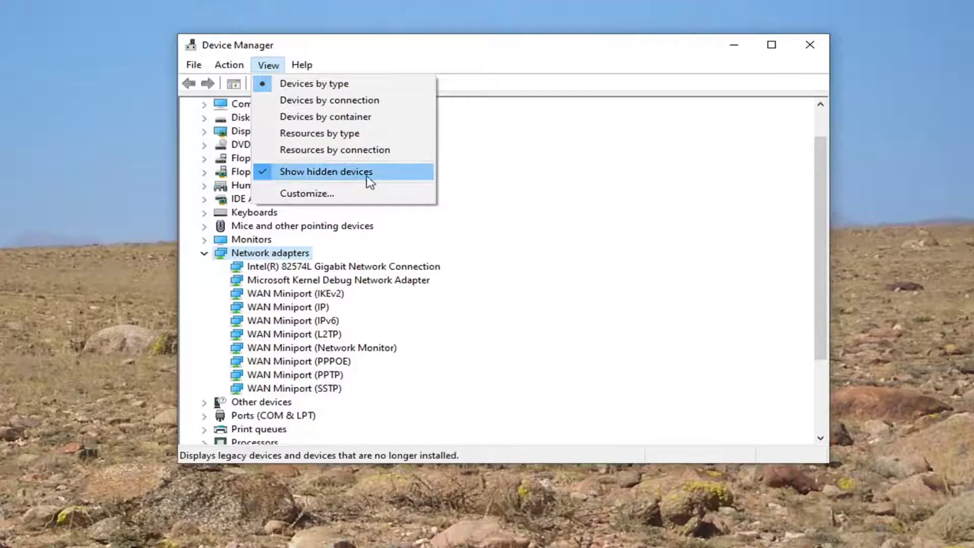
click(375, 258)
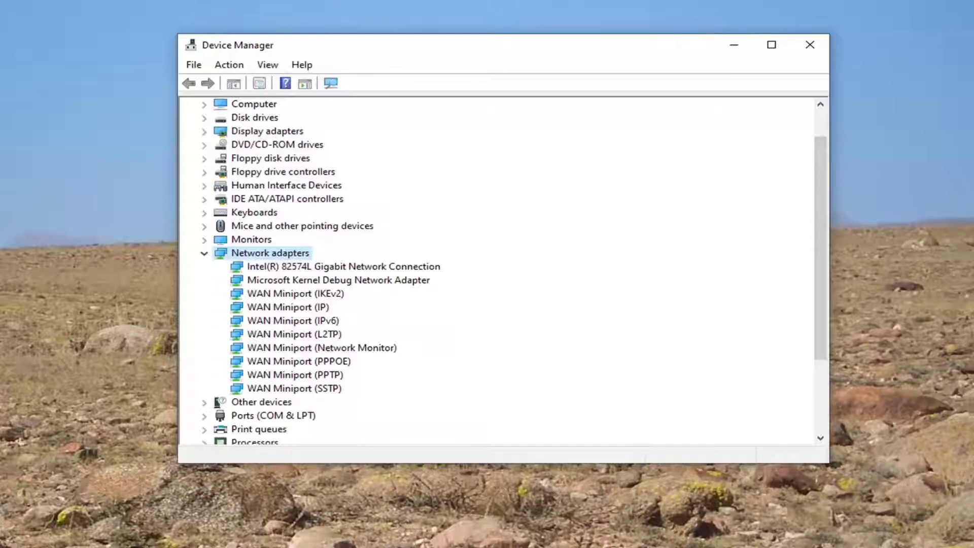
Uninstall the Intel(R) 82574L Gigabit Network Connection adapter and confirm the removal.
click(285, 281)
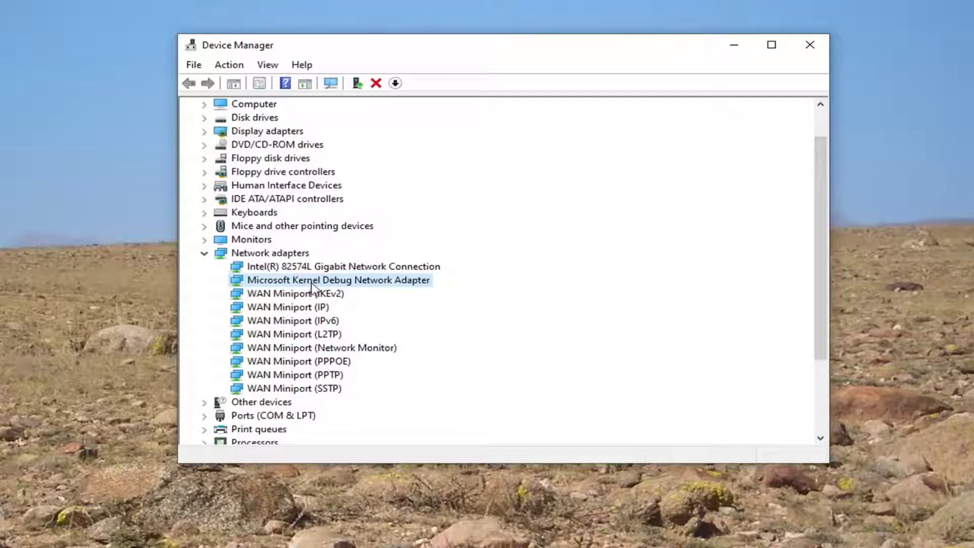
click(290, 270)
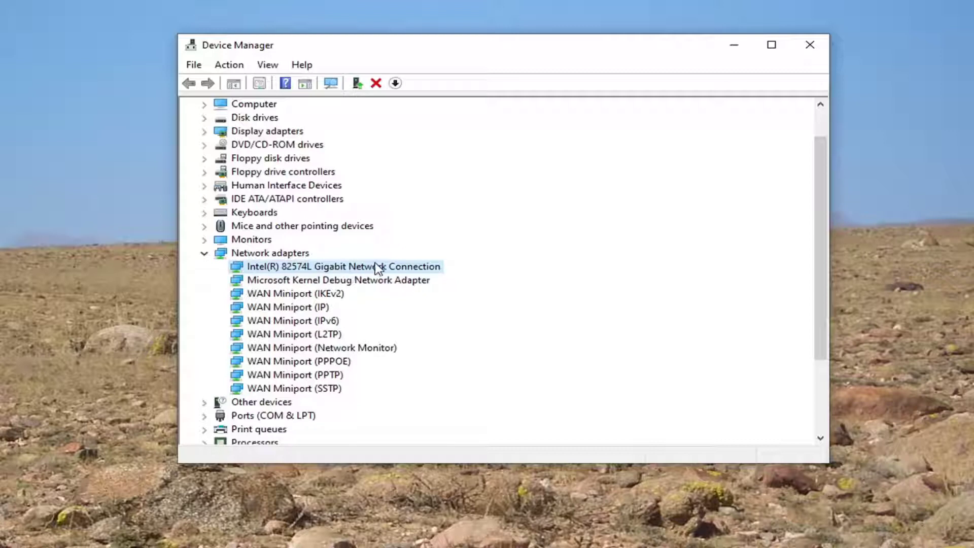
click(339, 281)
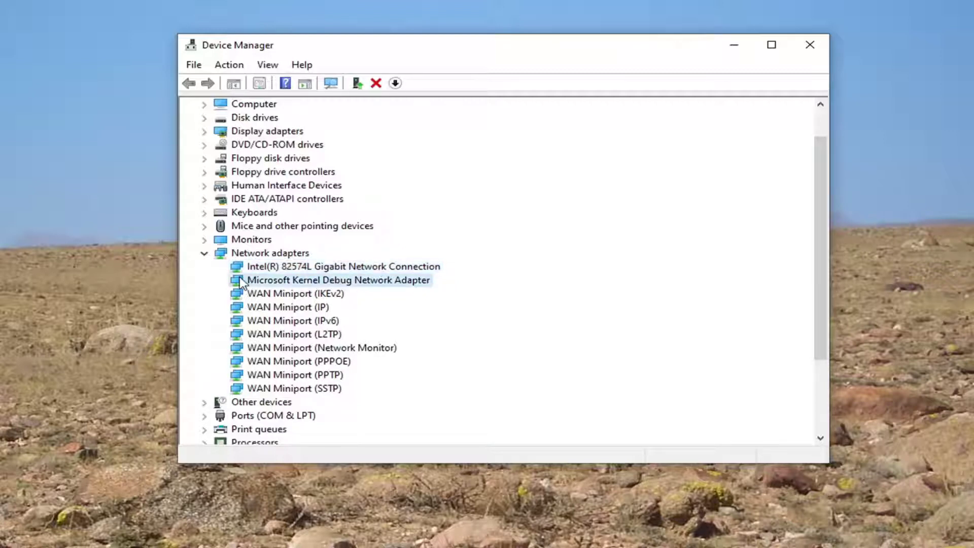
right_click(360, 266)
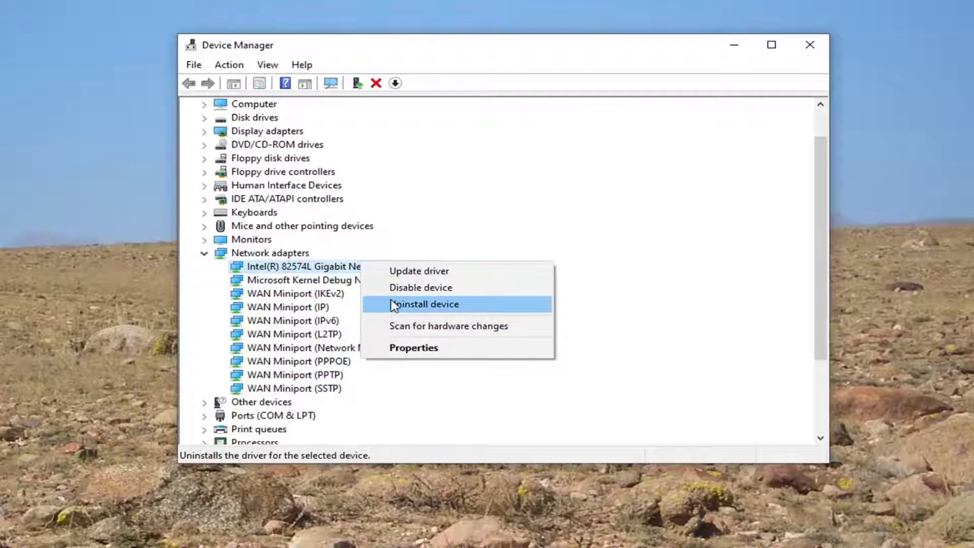
click(393, 306)
click(495, 364)
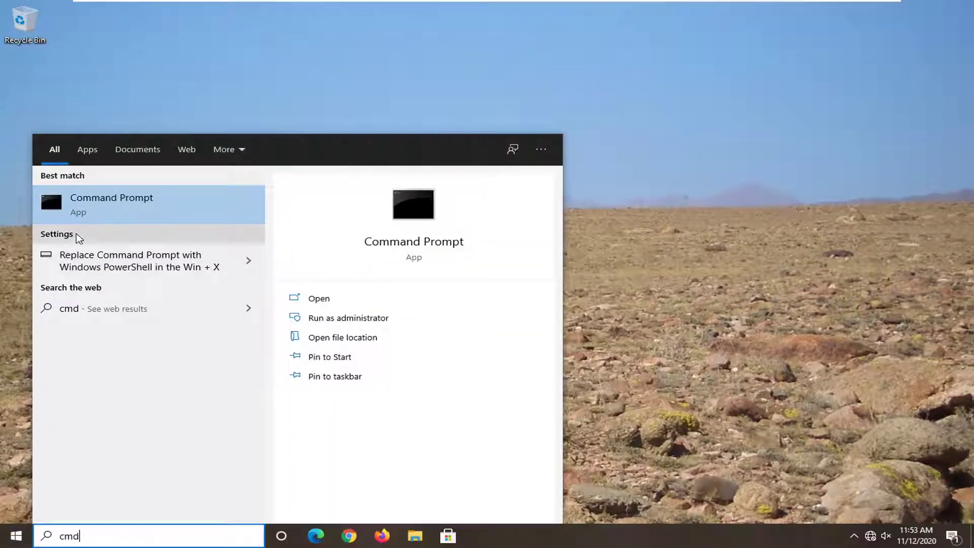
Run Command Prompt as administrator from the cmd search result, approving the UAC prompt.
right_click(92, 194)
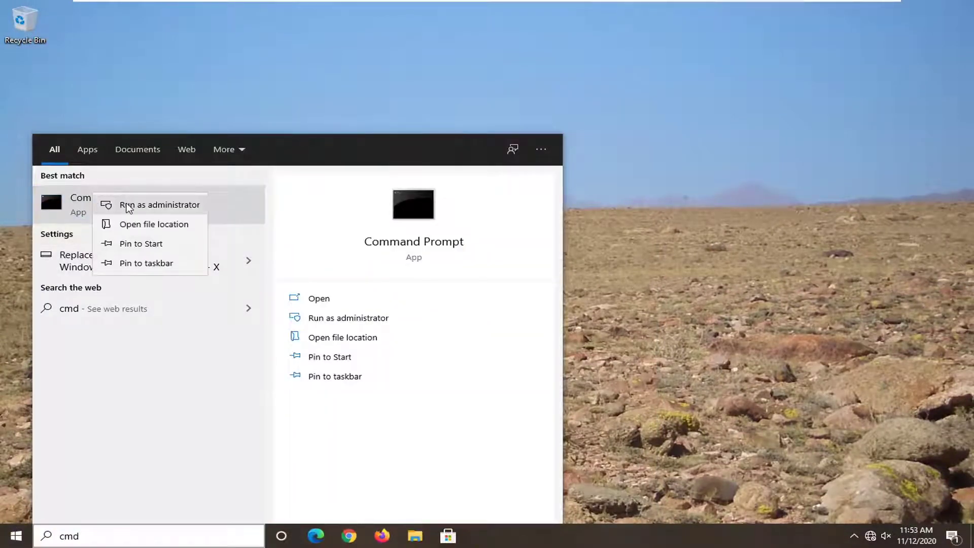
click(129, 209)
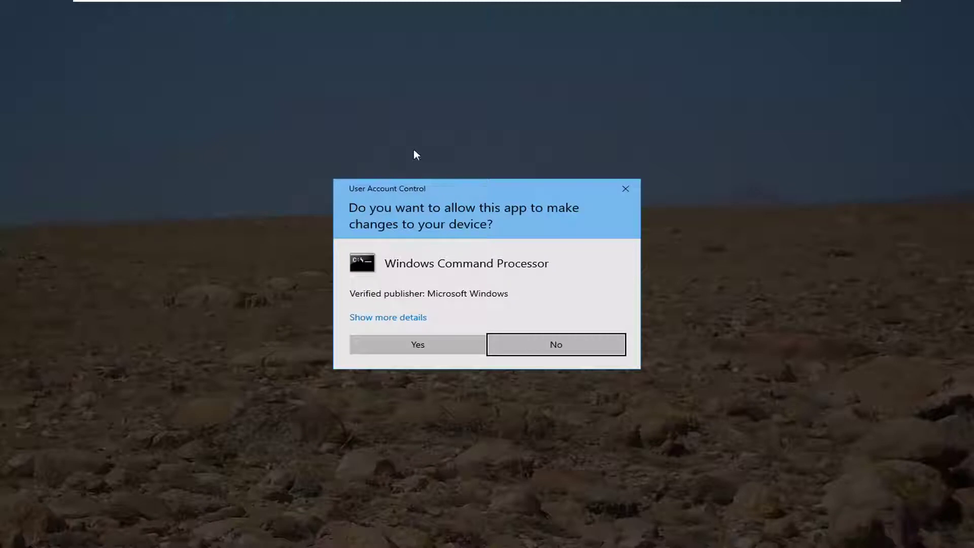
click(419, 347)
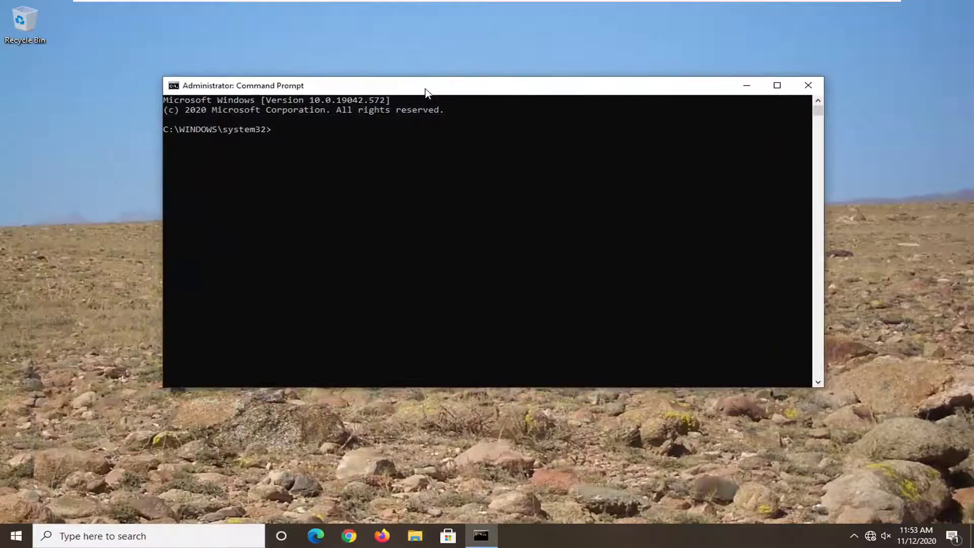
drag(424, 94, 431, 91)
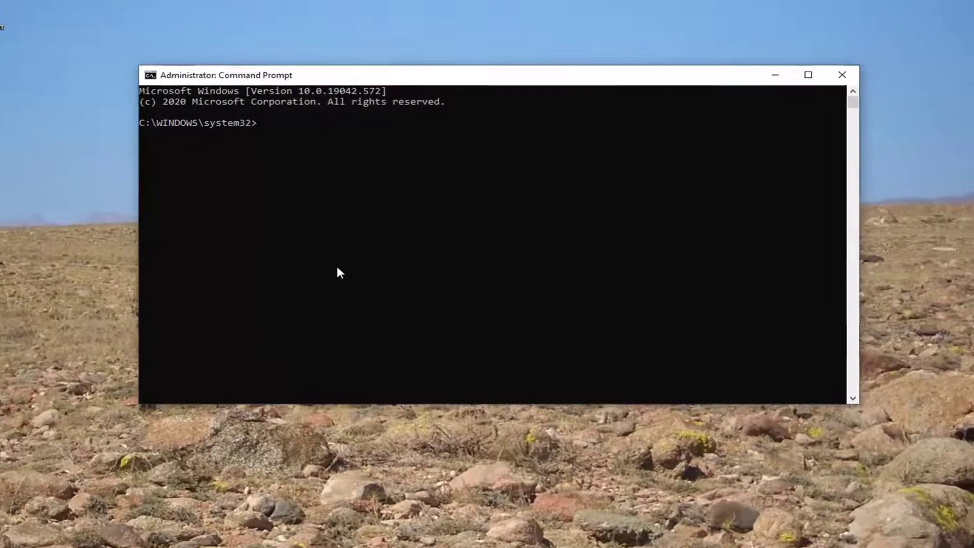
text(ne)
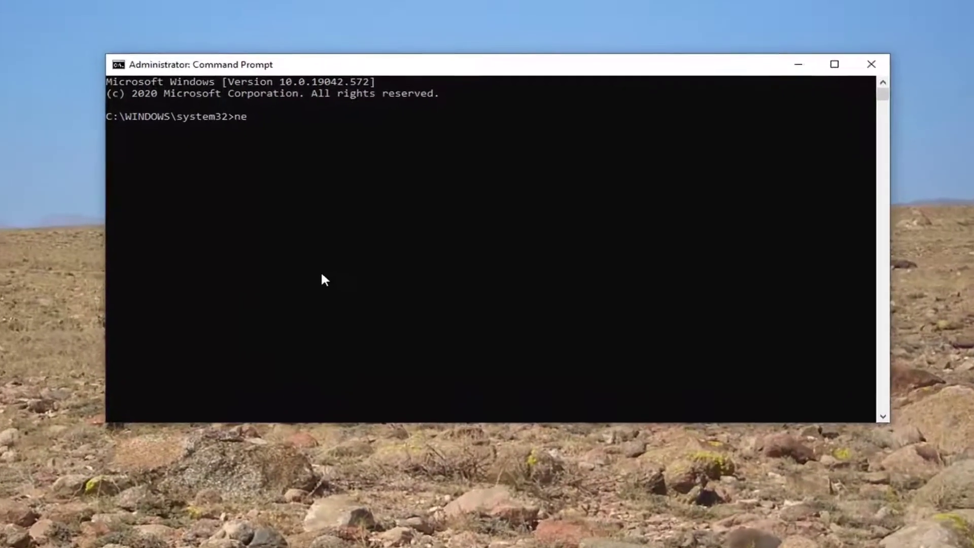
text(tsh wins)
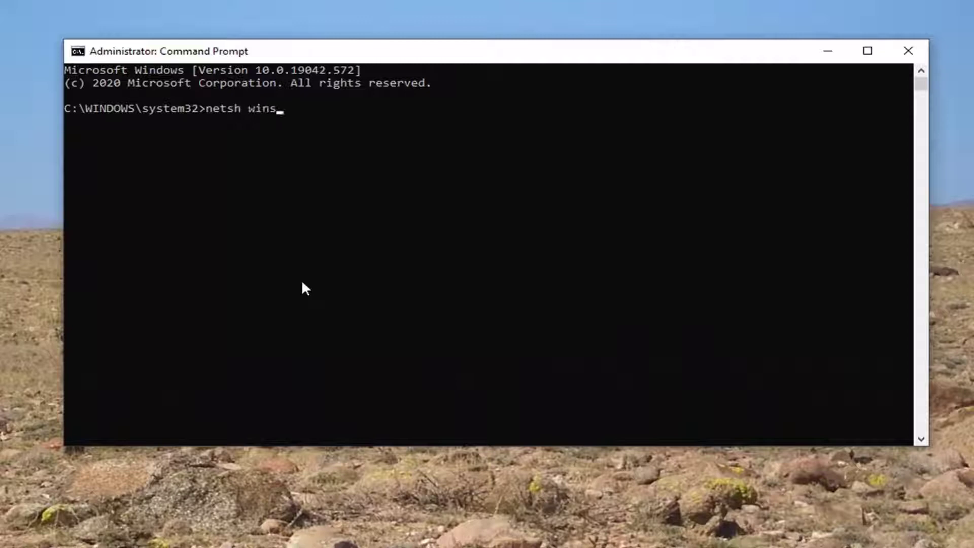
text(ock )
text(reset)
Execute netsh winsock reset to rebuild the Winsock catalog.
key(Return)
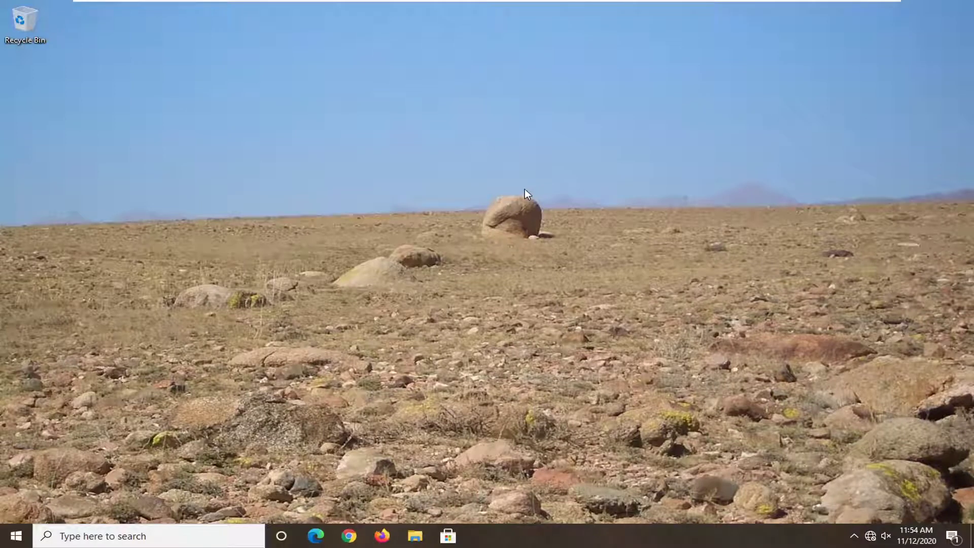
Run Network reset from Settings with Reset now, confirm Yes, and close the 5-minute sign-out notice.
click(8, 540)
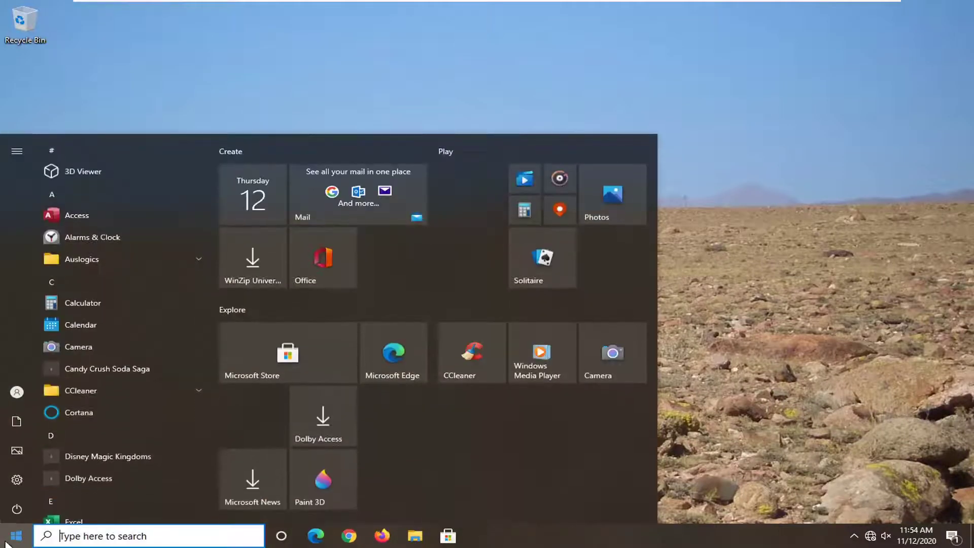
text(network r)
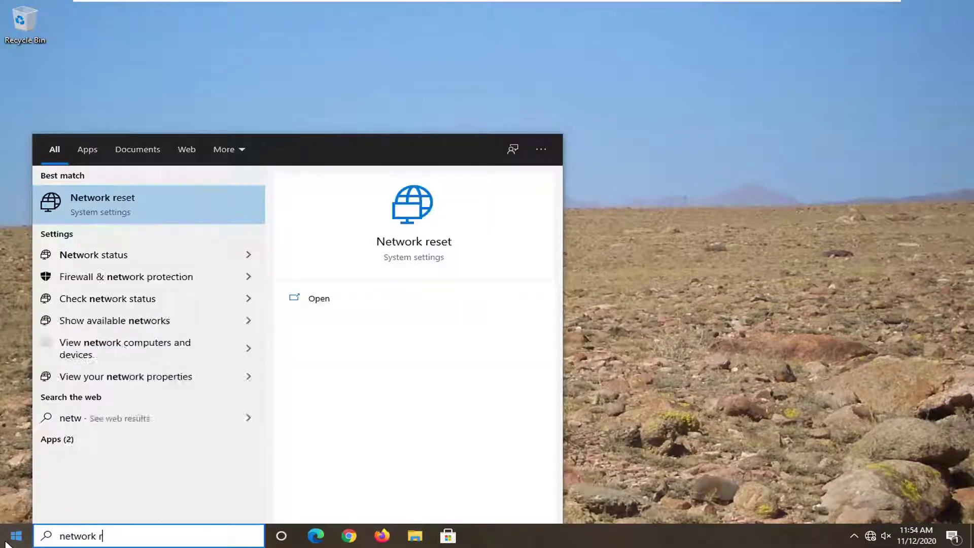
text(eset)
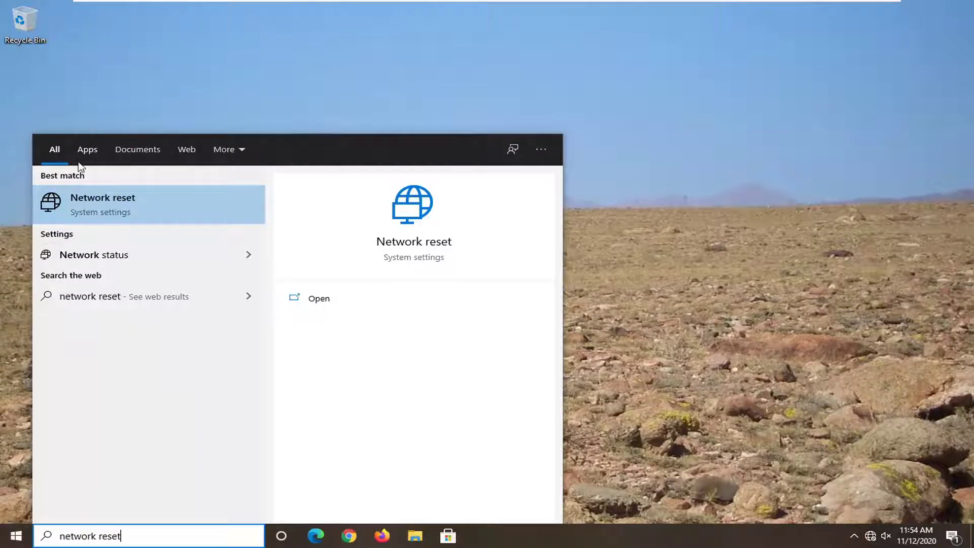
click(115, 203)
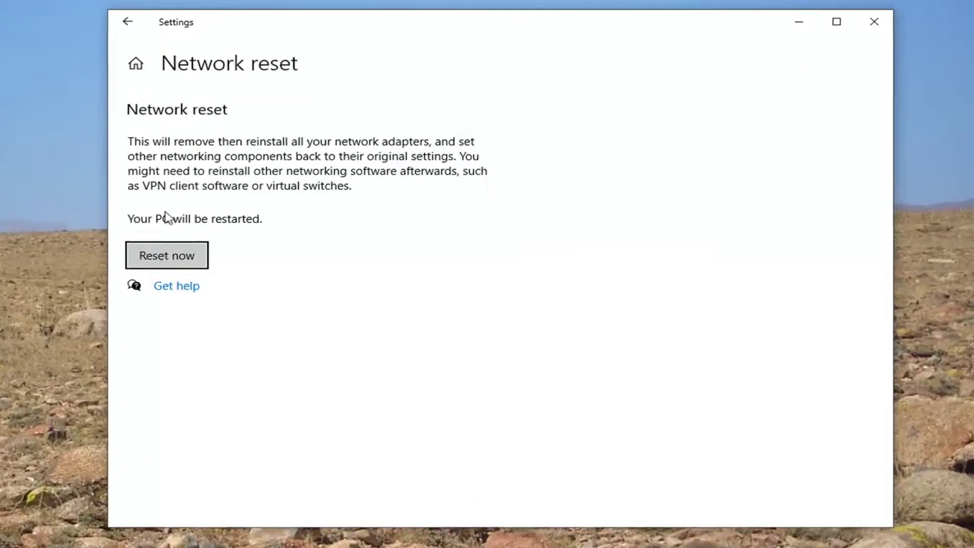
click(159, 264)
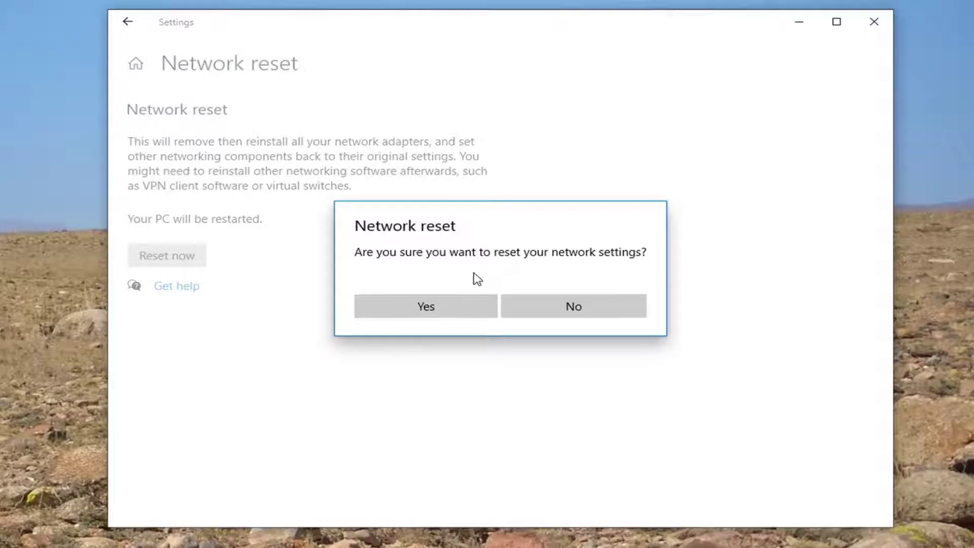
click(432, 304)
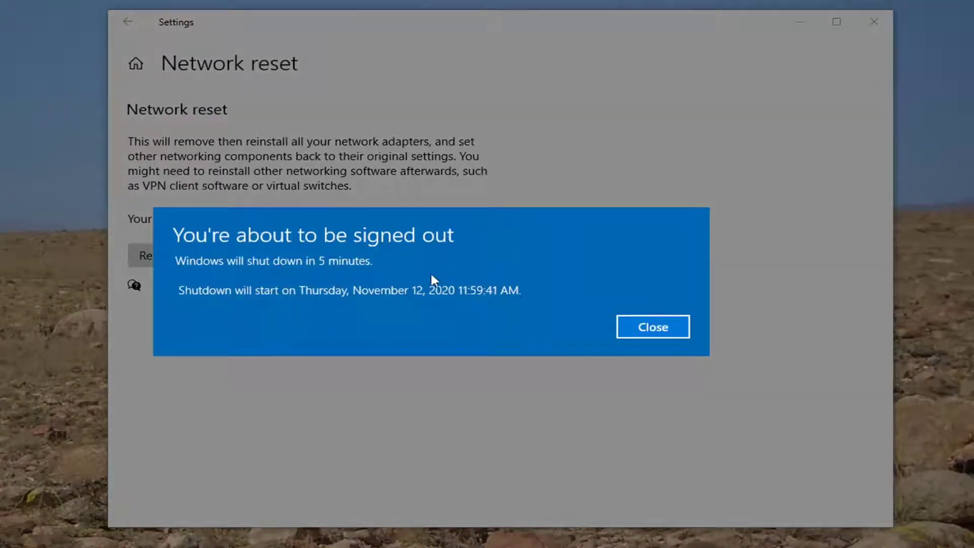
click(660, 327)
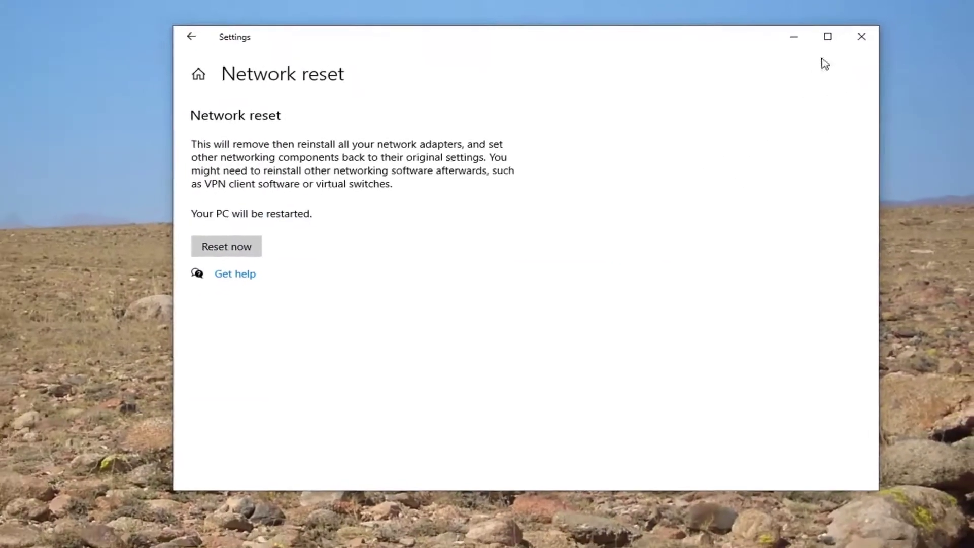
Close Settings and restart the PC from the Start menu power options.
click(855, 41)
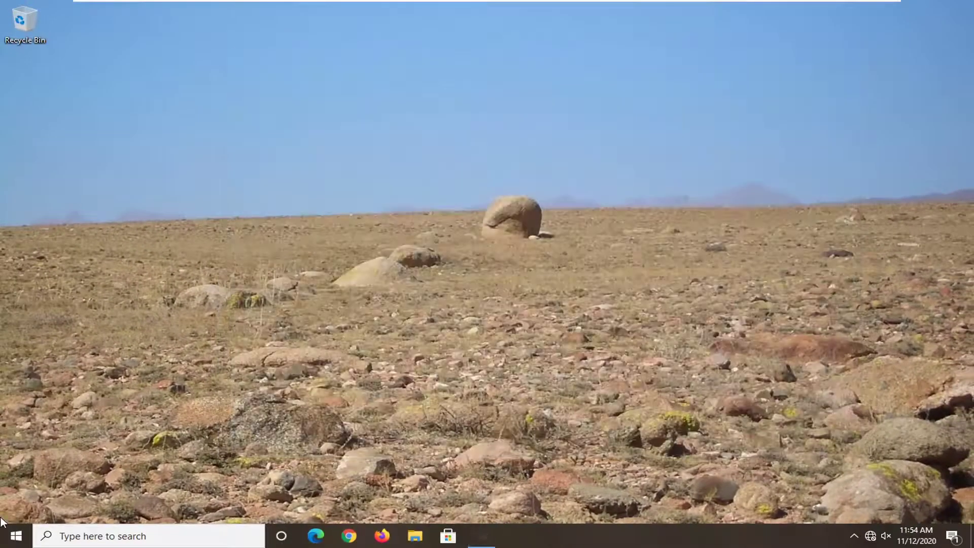
click(16, 536)
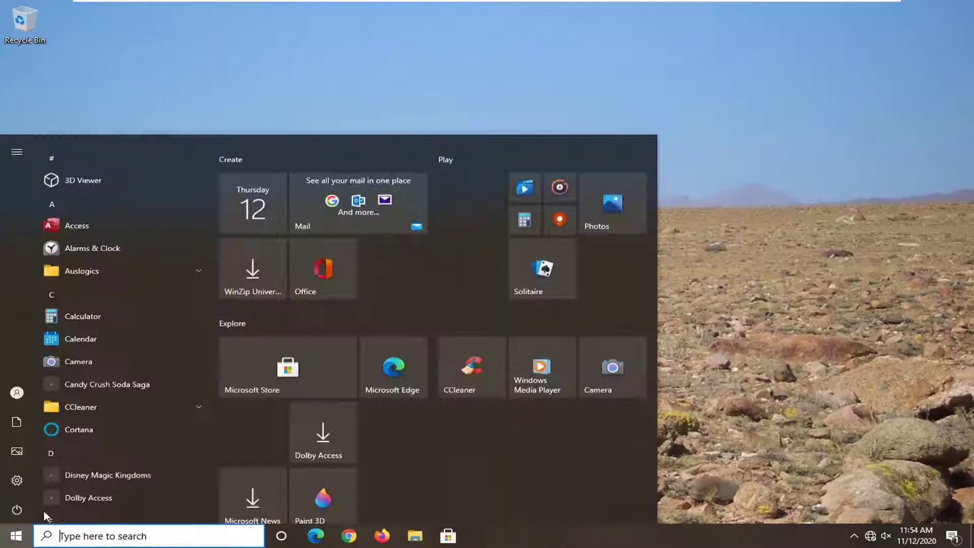
click(17, 509)
click(53, 479)
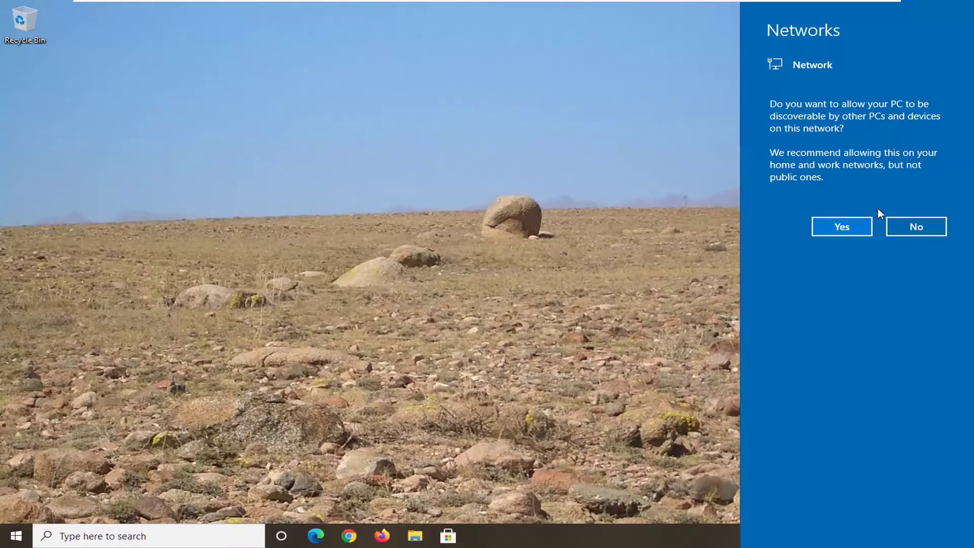
Answer No so the PC stays hidden from other devices on this network.
click(890, 226)
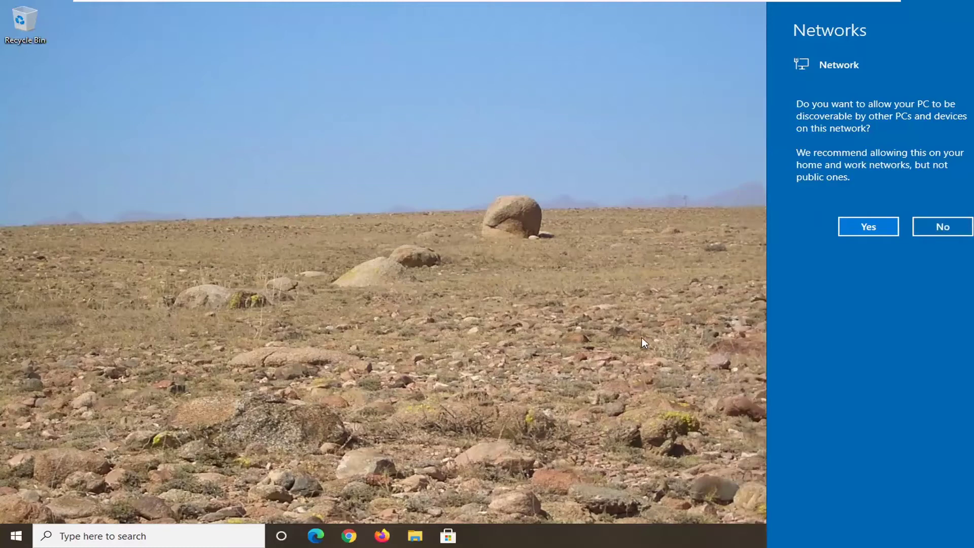